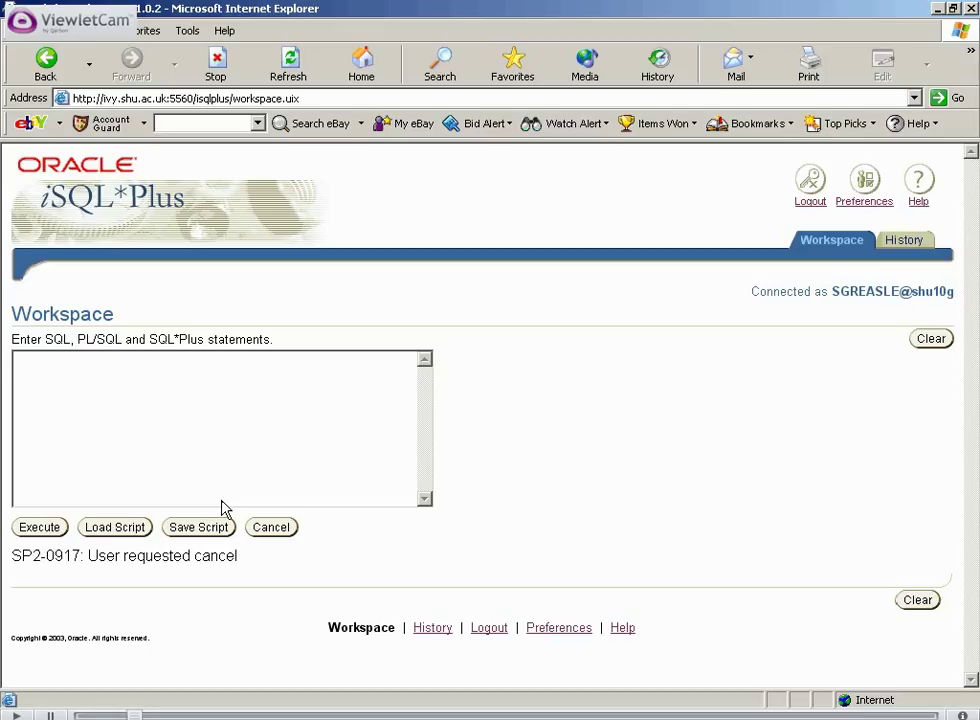
Type 'Structured Query Language' in the workspace box, fixing the 'Quwry Kanguage' typos.
click(221, 498)
text(Structured Q)
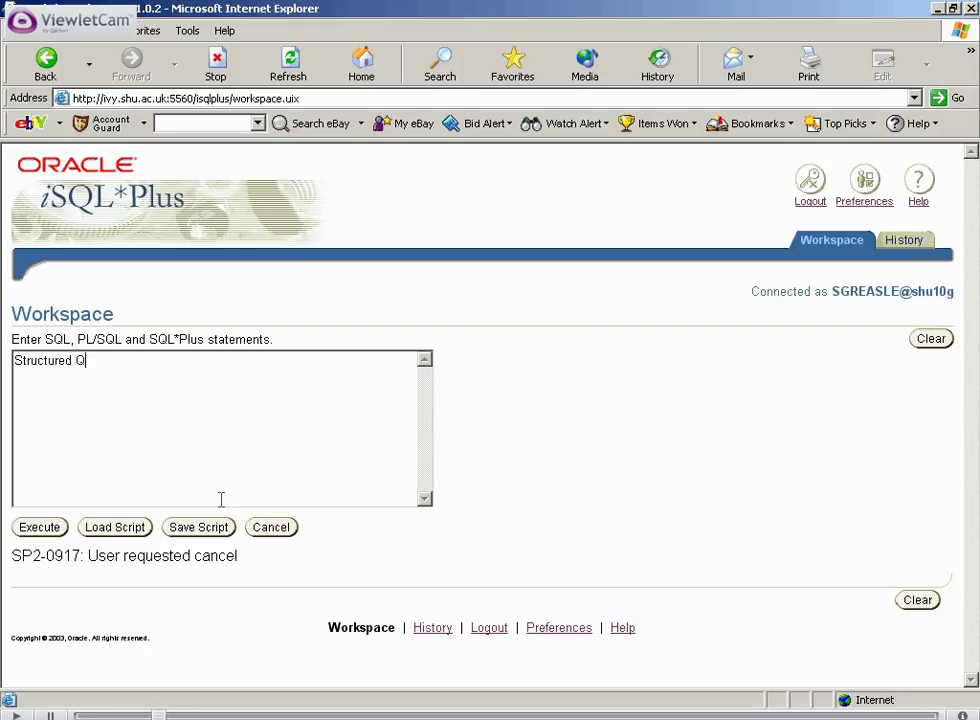
text(uw)
text(ry Kanguage)
key(Left)
key(Left)
key(Left)
key(Left)
key(Left)
key(Left)
key(Left)
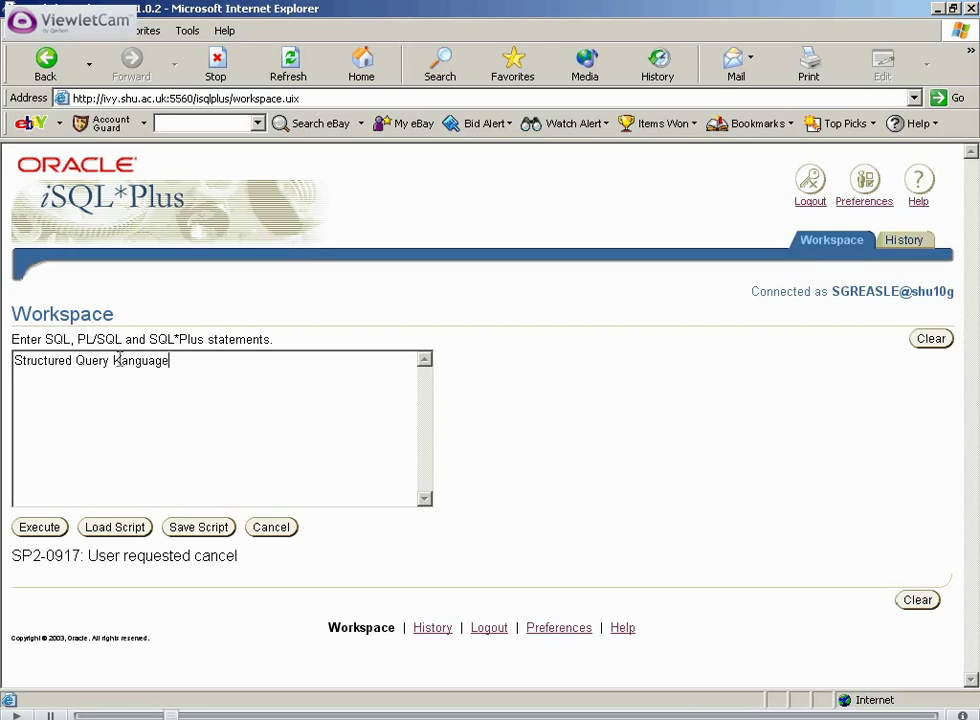
key(BackSpace)
text(L)
key(Right)
key(Right)
key(Right)
key(Right)
key(Right)
key(Right)
key(Right)
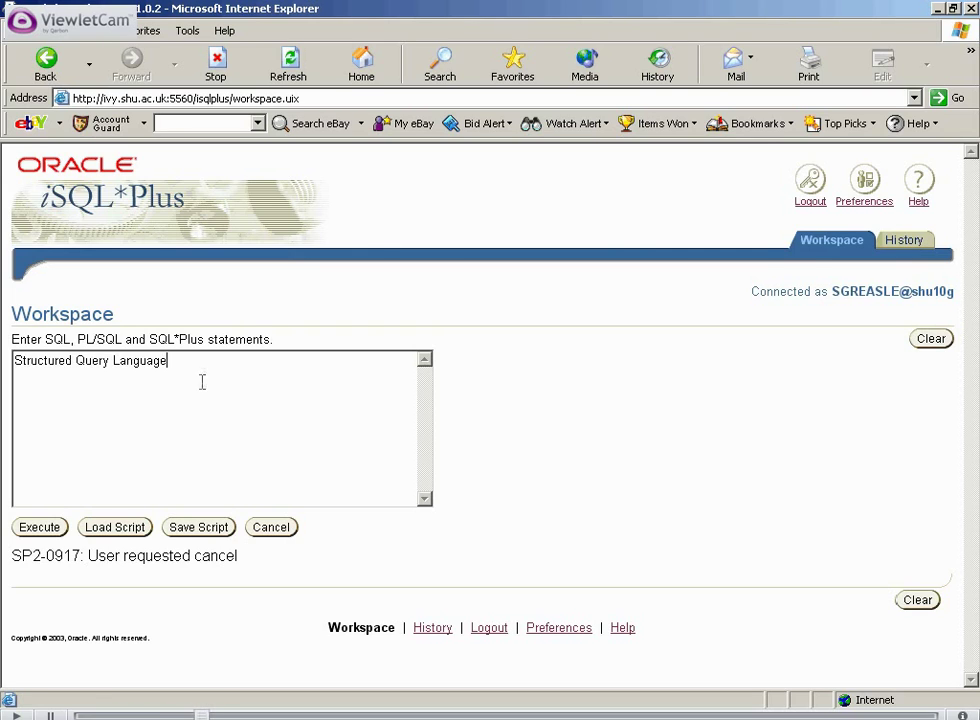
click(170, 361)
key(alt+Tab)
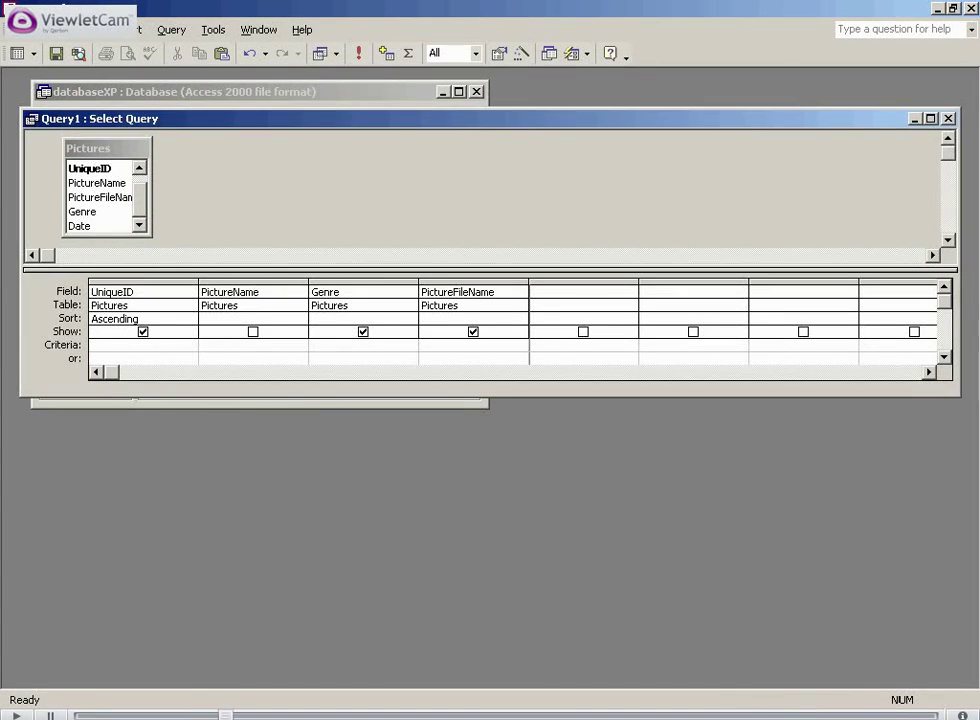
Close the Query1 design, saving its changes under the name Query1.
drag(276, 120, 228, 180)
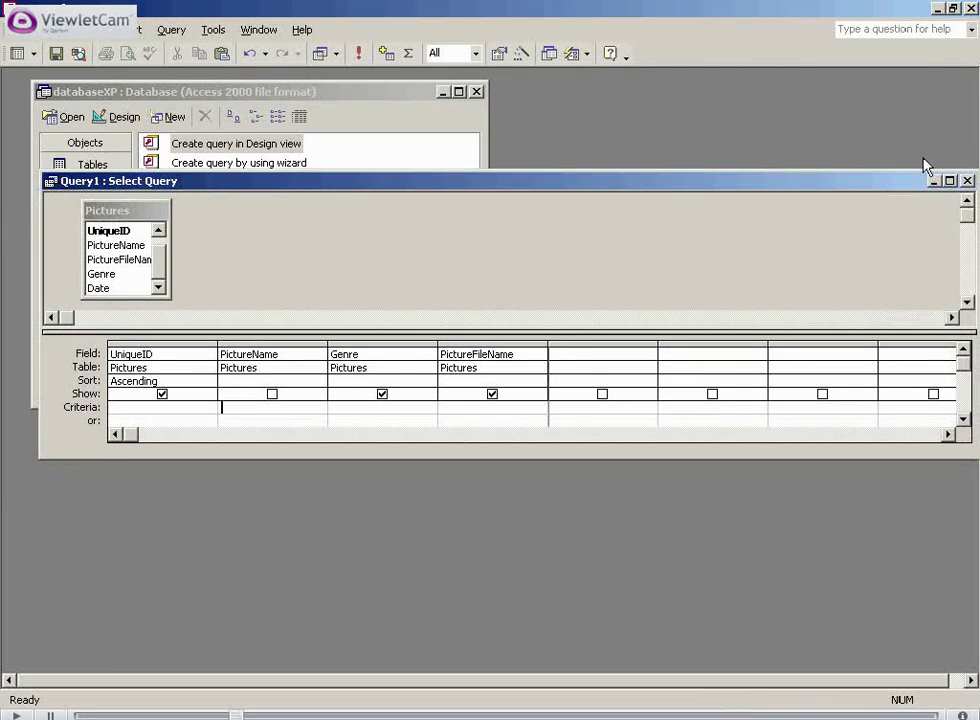
click(968, 182)
click(400, 398)
key(Return)
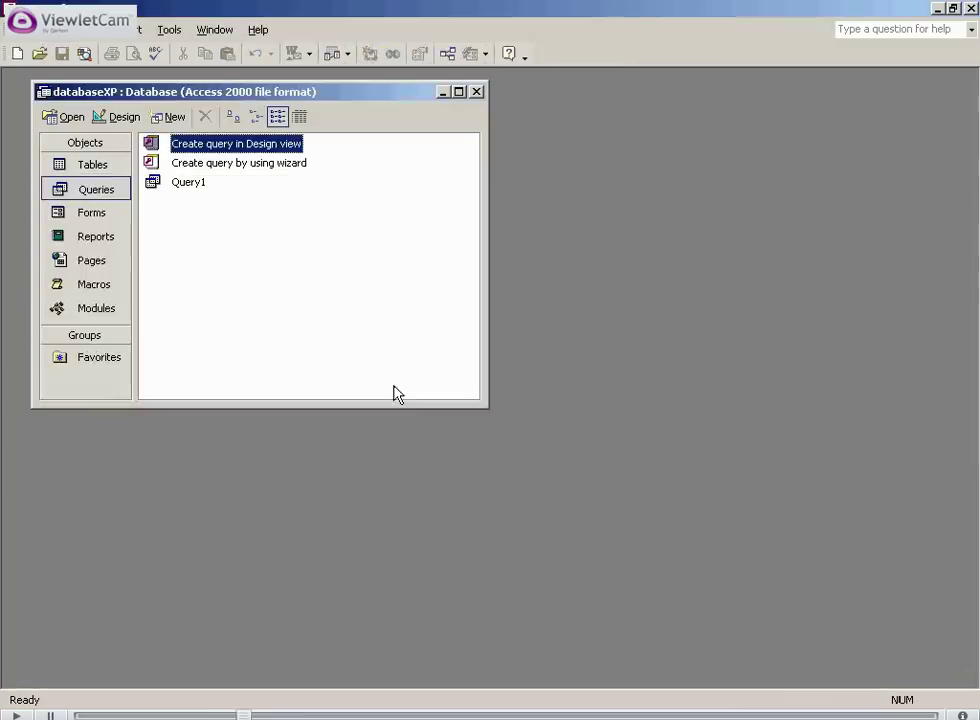
Open the Pictures table and step through Genre values such as Revolt, PreBar and Blackpool.
click(60, 165)
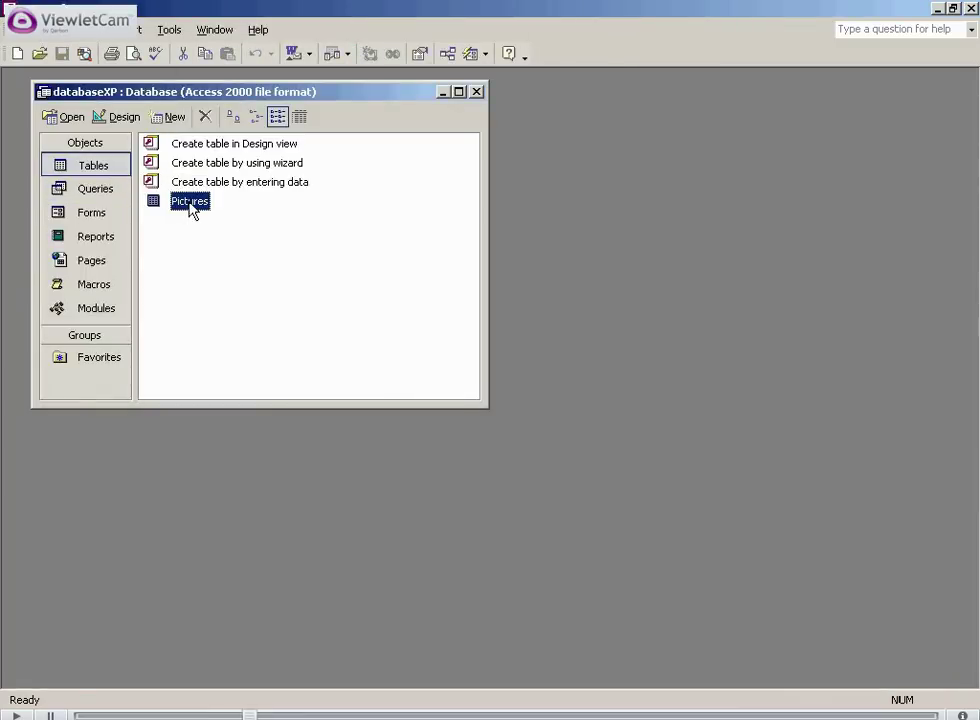
double_click(190, 203)
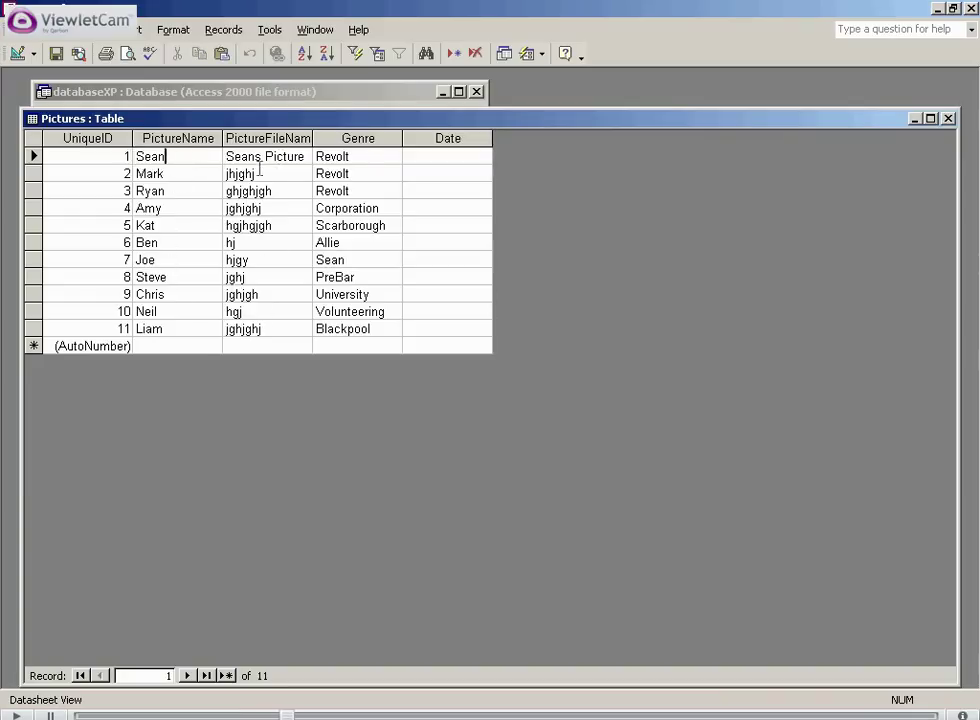
click(363, 157)
click(363, 175)
click(360, 277)
click(369, 330)
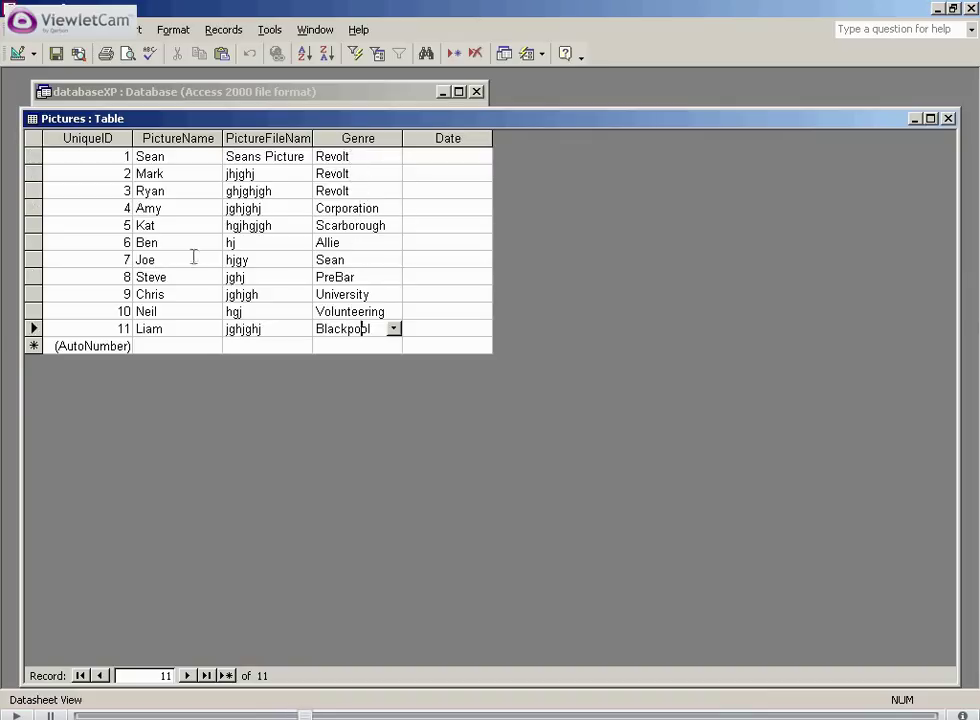
Select row 1's PictureName Sean and file name Seans Picture, then the Blackpool and Revolt Genre cells.
click(173, 158)
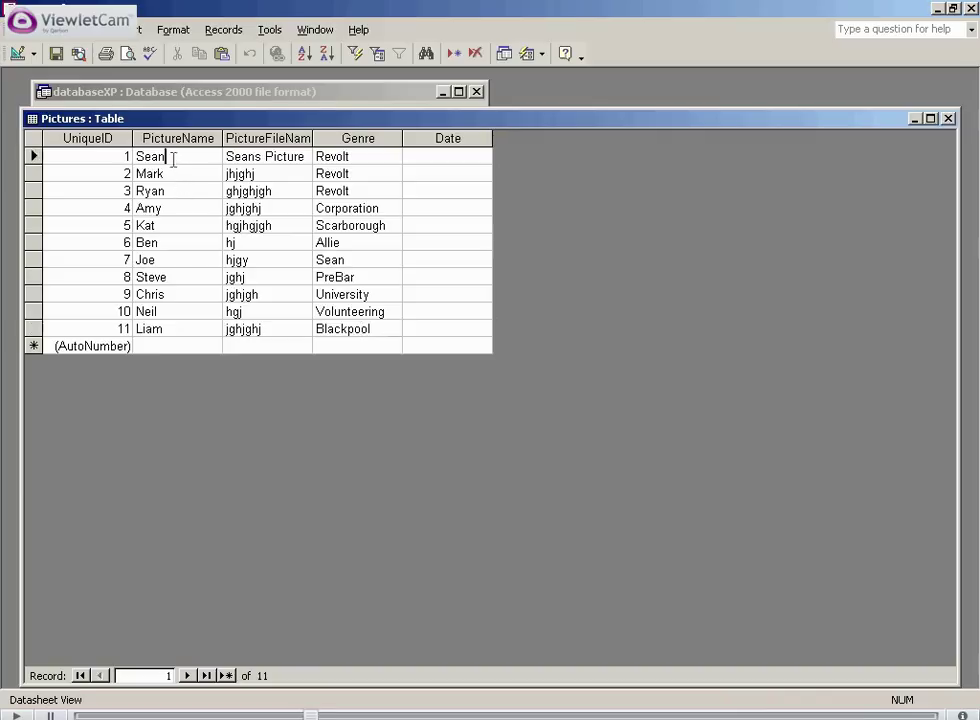
click(170, 174)
drag(166, 157, 129, 157)
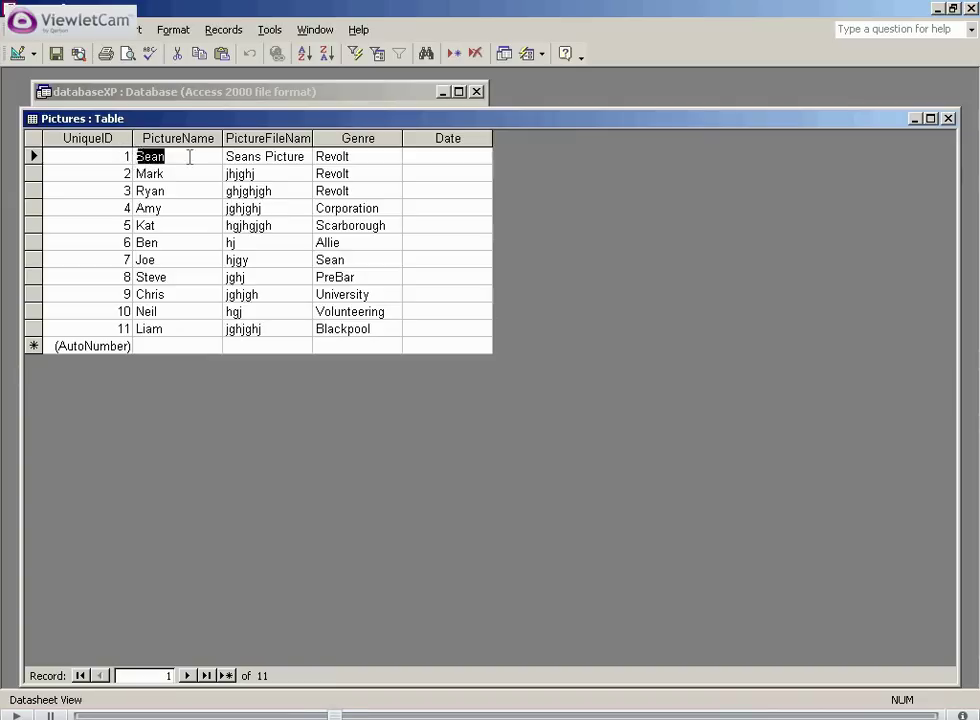
key(Tab)
key(shift+Left)
key(shift+Left)
key(shift+Left)
key(shift+Left)
key(shift+Left)
key(shift+Left)
key(shift+Left)
key(shift+Left)
key(shift+Left)
key(shift+Left)
key(shift+Left)
key(shift+Left)
key(shift+Left)
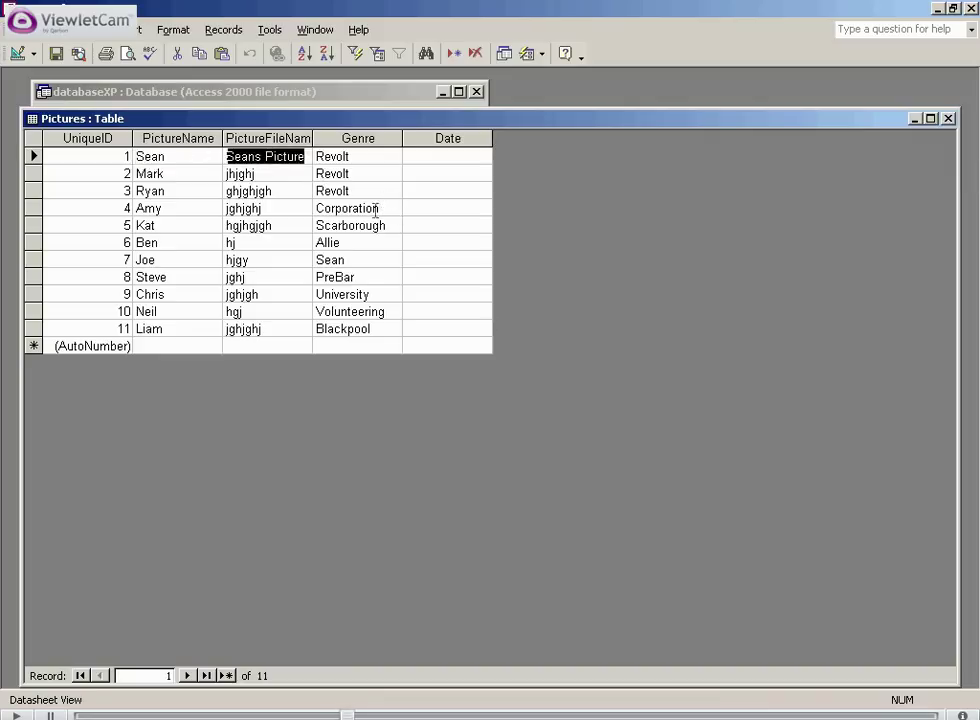
click(316, 328)
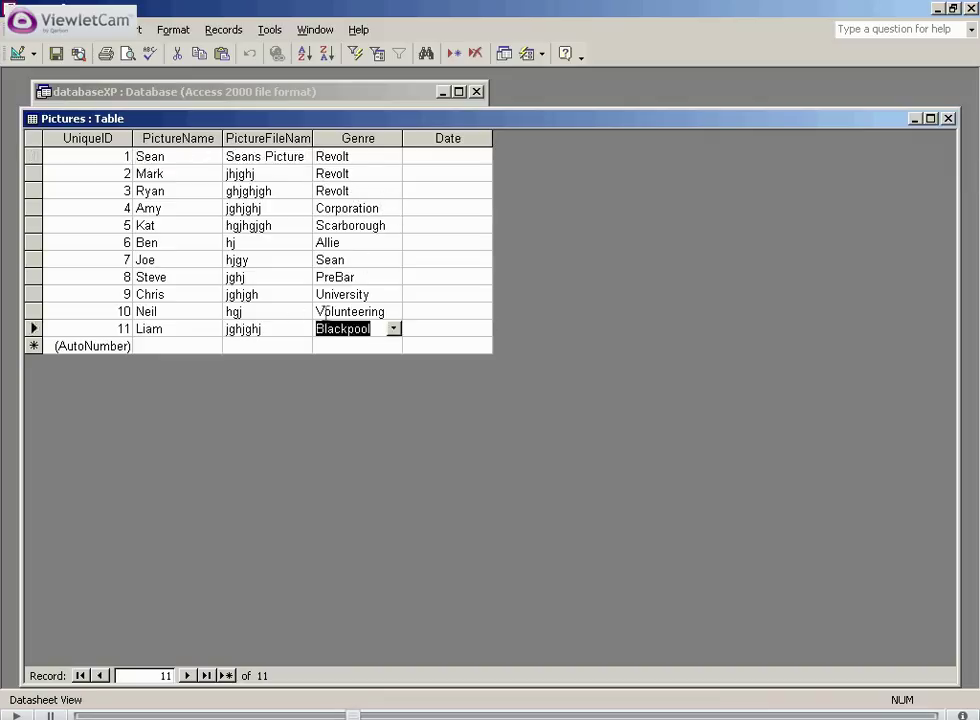
click(365, 172)
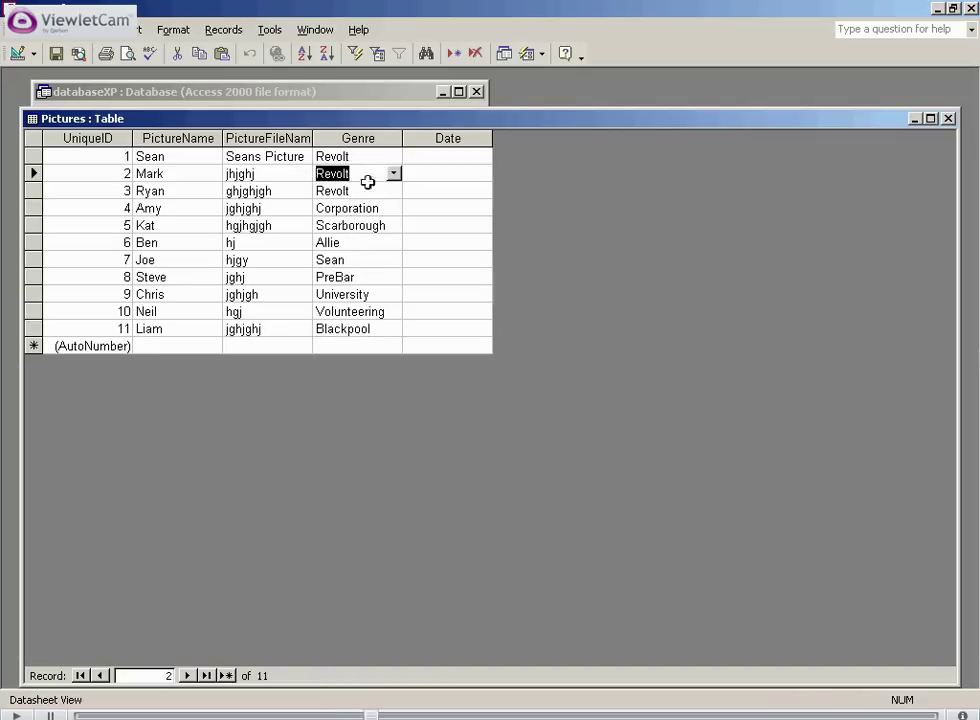
Close the Pictures table and open Query1 in Design view.
click(948, 118)
click(118, 192)
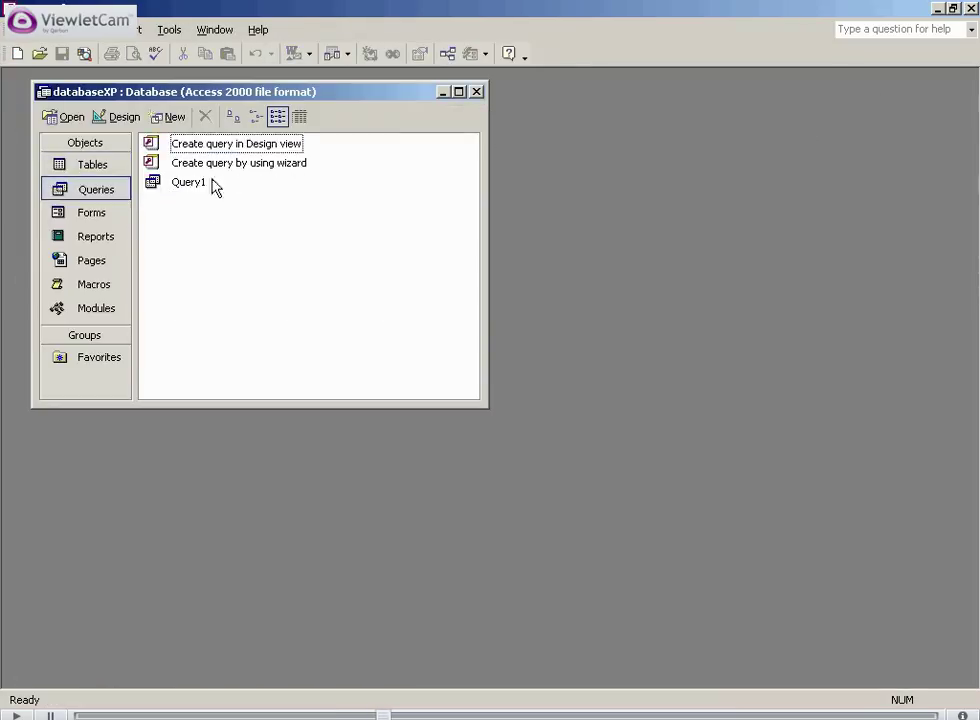
click(200, 183)
click(119, 118)
drag(224, 186, 196, 150)
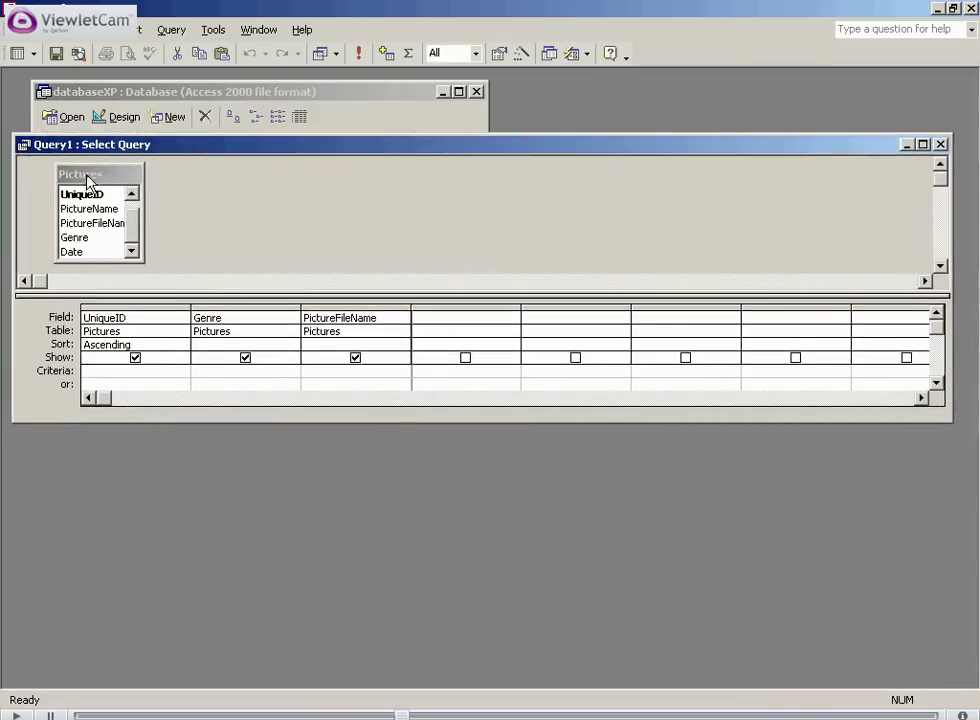
drag(88, 174, 64, 171)
Add the Date field as a fourth column after UniqueID, Genre and PictureFileName.
click(134, 318)
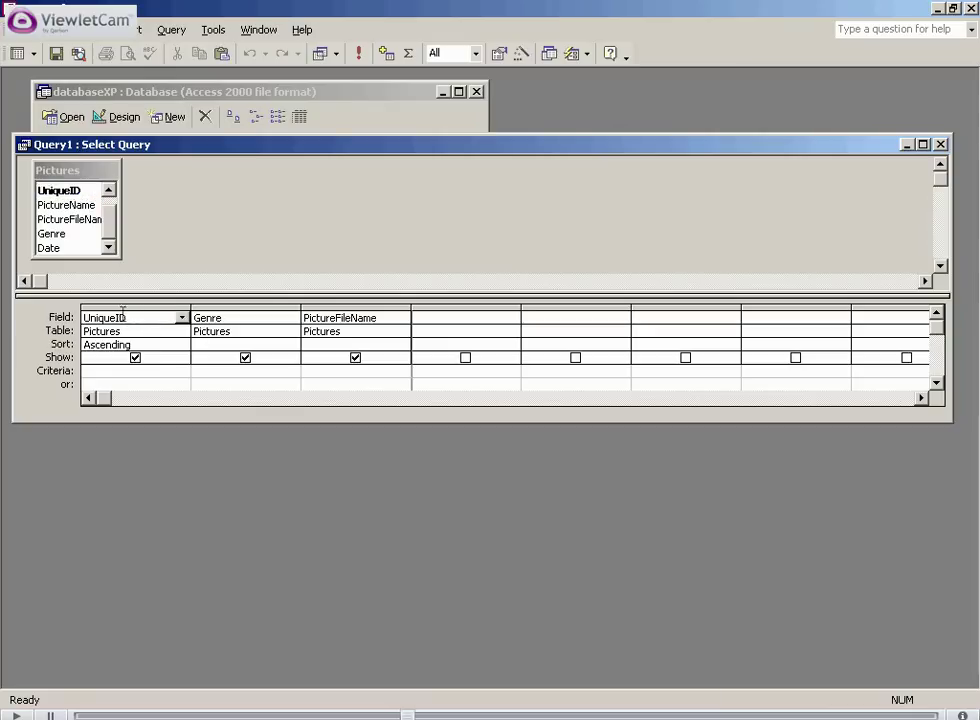
click(273, 318)
key(Tab)
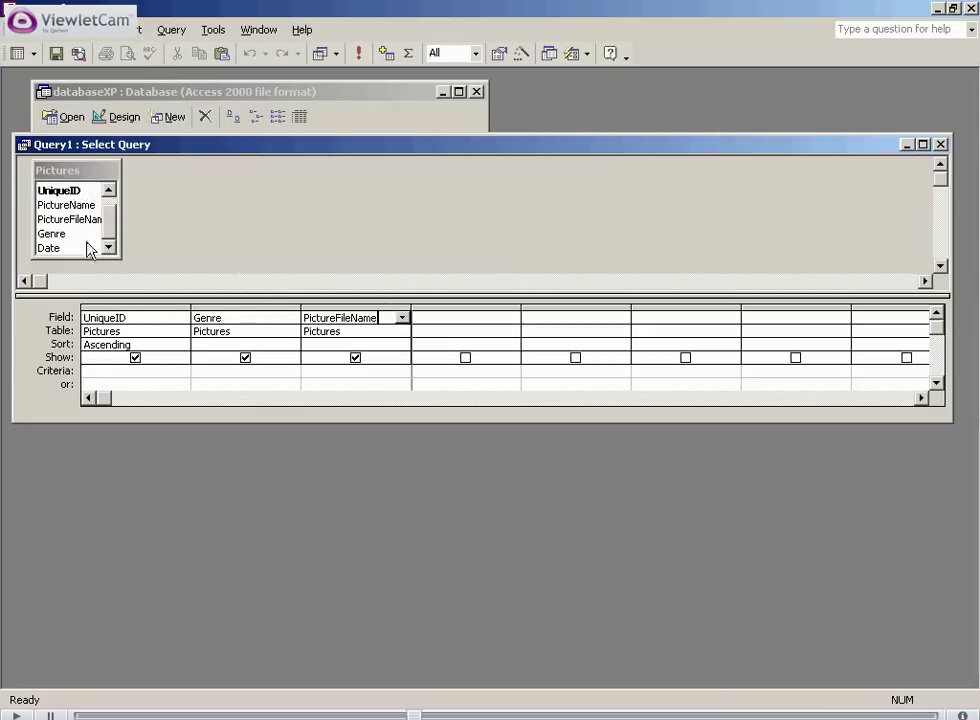
drag(84, 170, 121, 173)
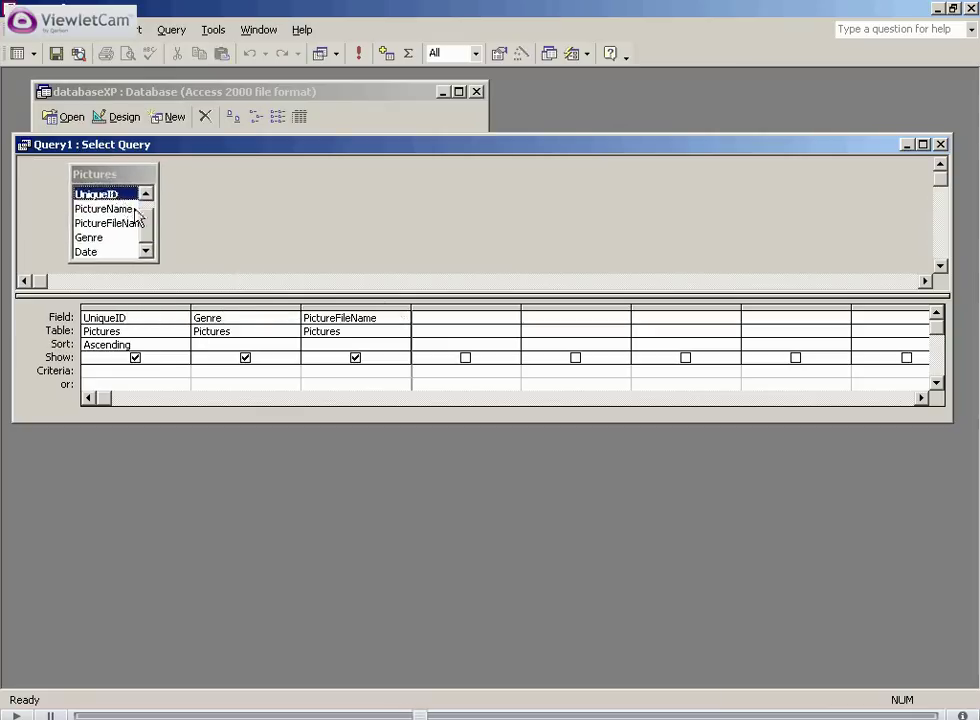
click(104, 244)
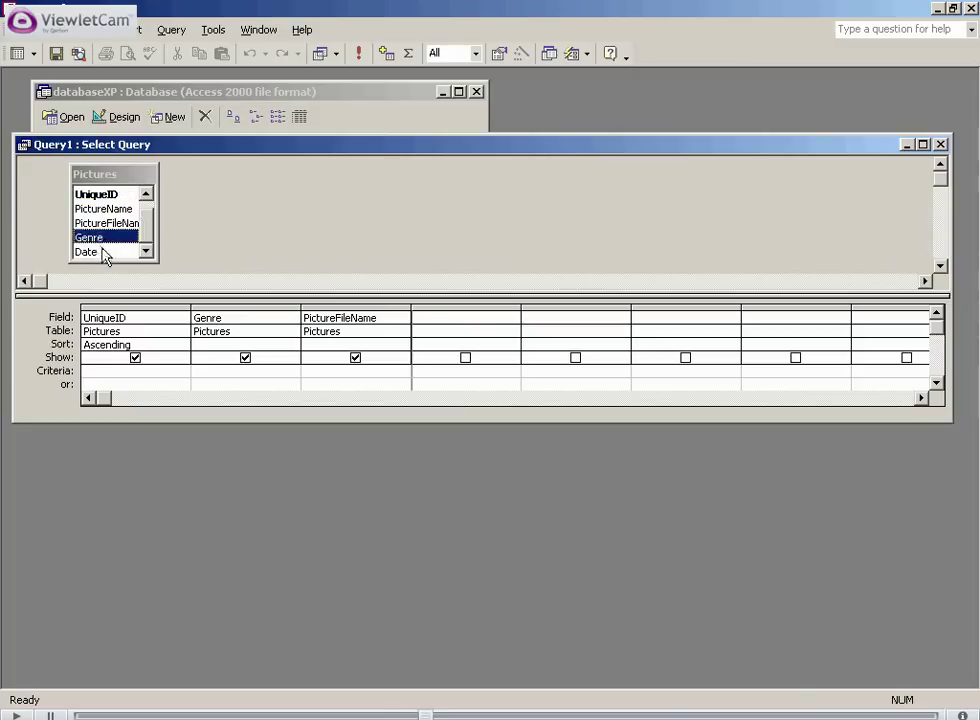
drag(104, 252, 450, 325)
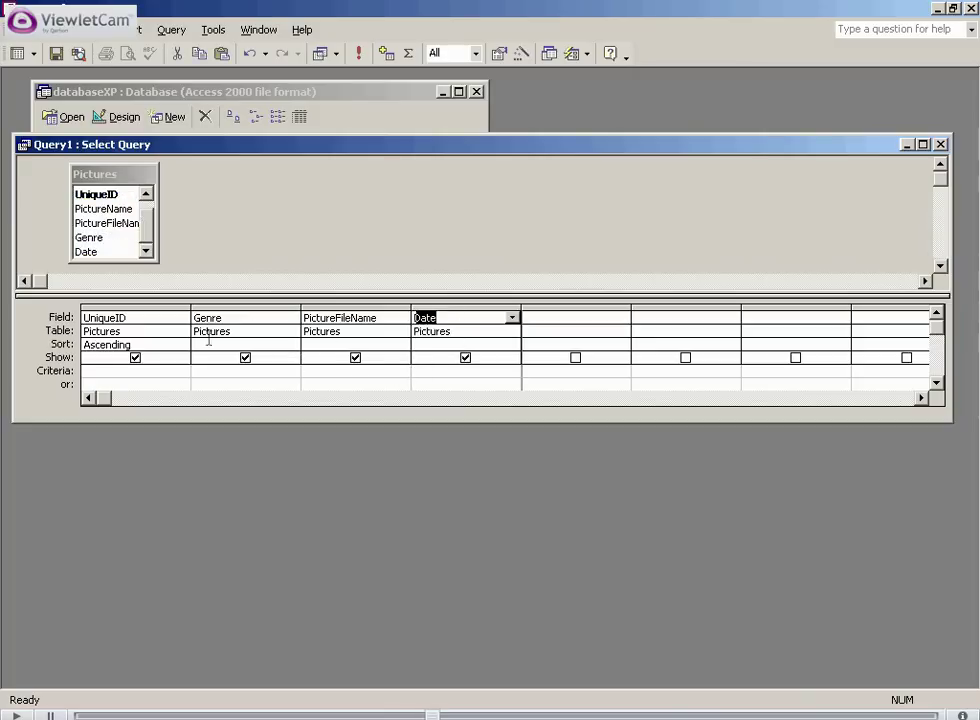
Run Query1 and move from the Blackpool record back to the first Revolt record.
click(15, 55)
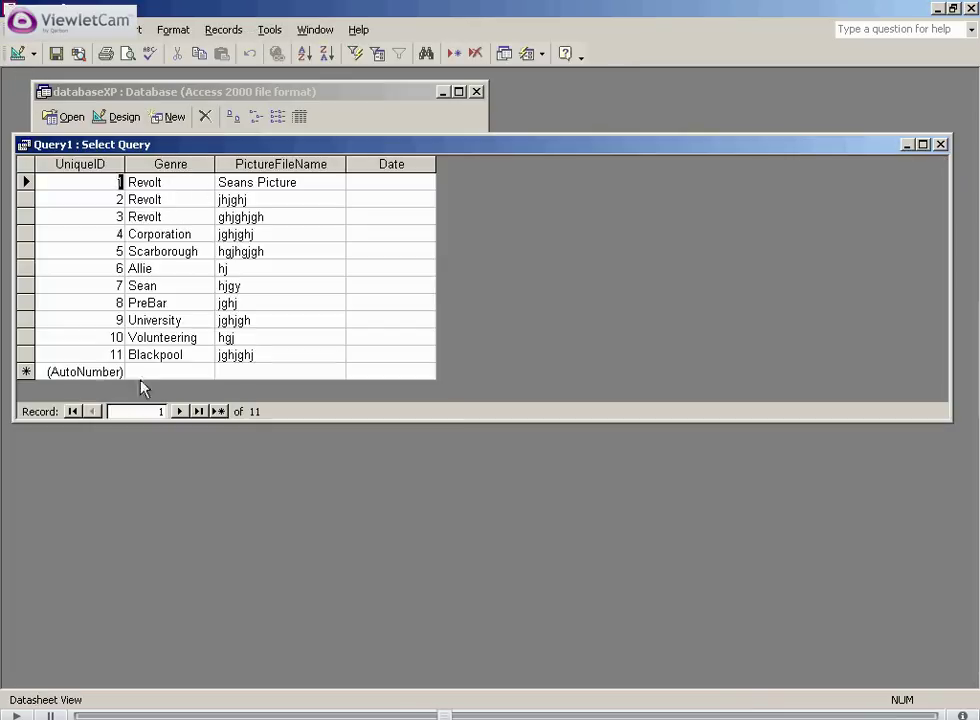
click(193, 354)
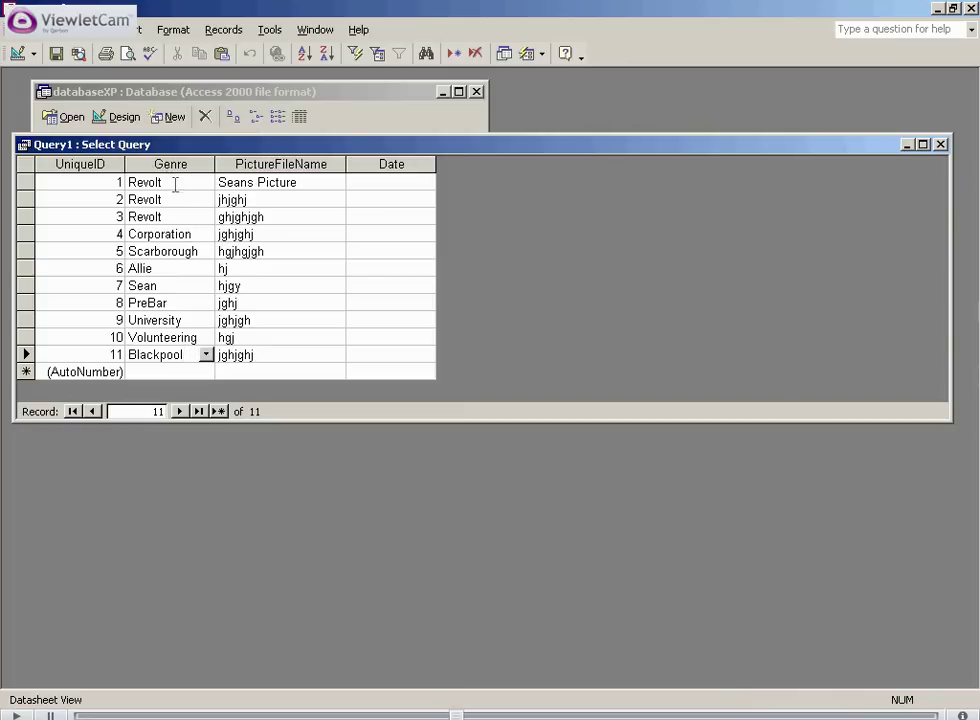
click(129, 182)
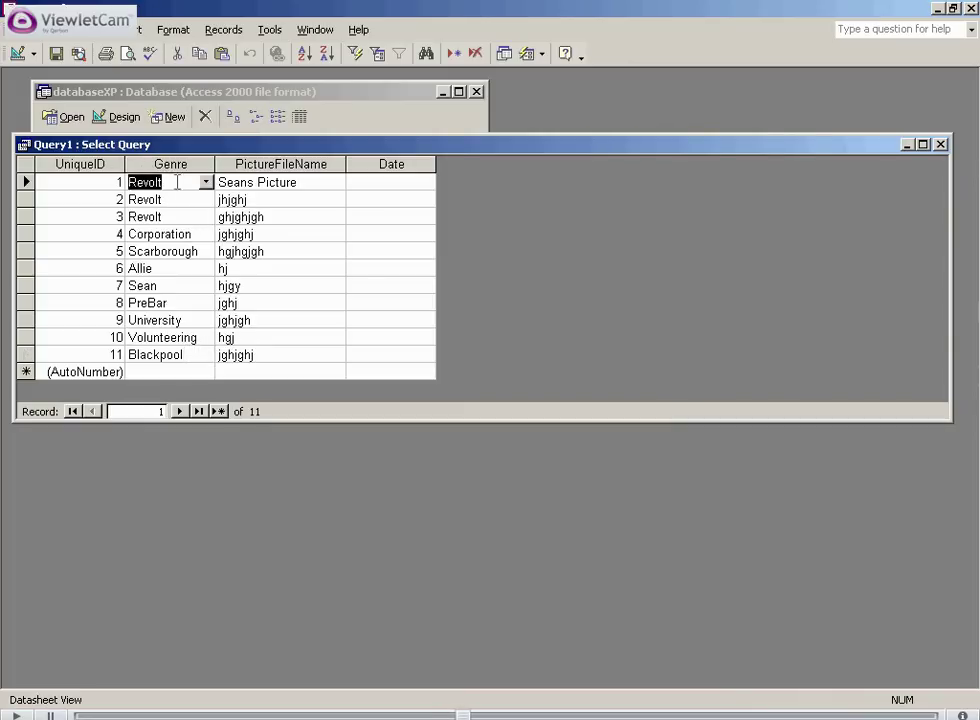
Close the Query1 datasheet without saving and reopen Query1 in Design view.
click(940, 145)
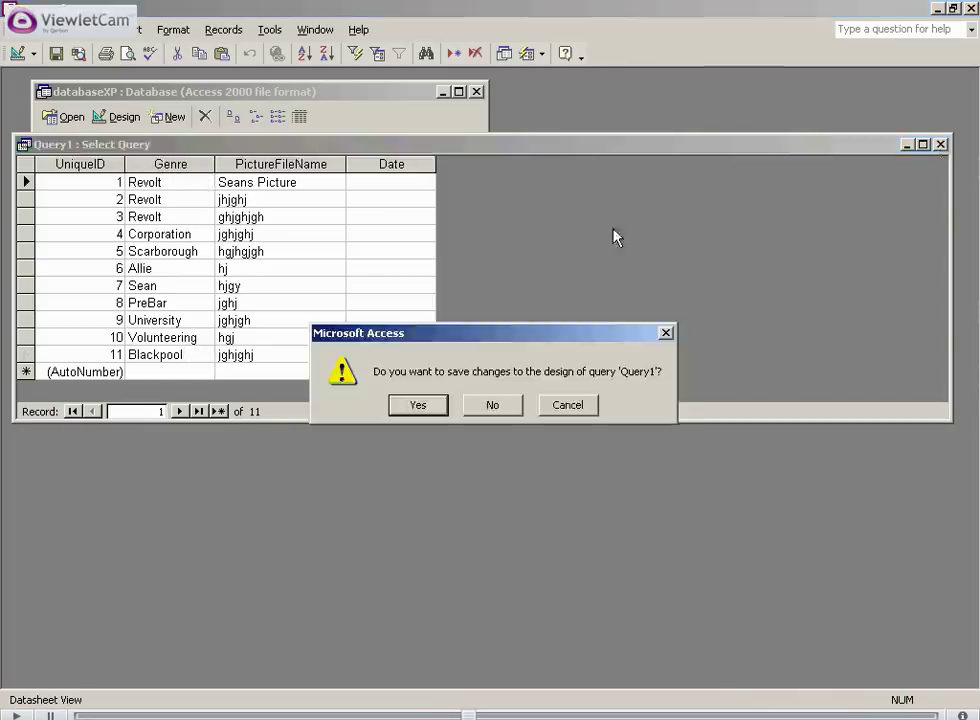
click(487, 408)
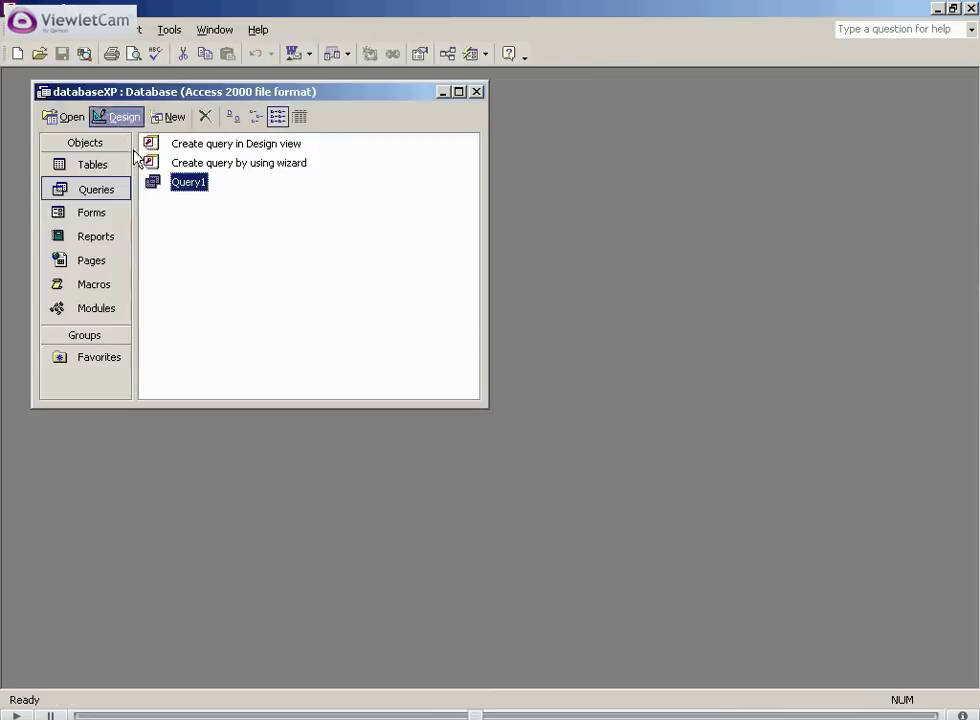
click(118, 119)
Give the Genre column an Ascending sort and the criteria = 'Revolt'.
click(262, 354)
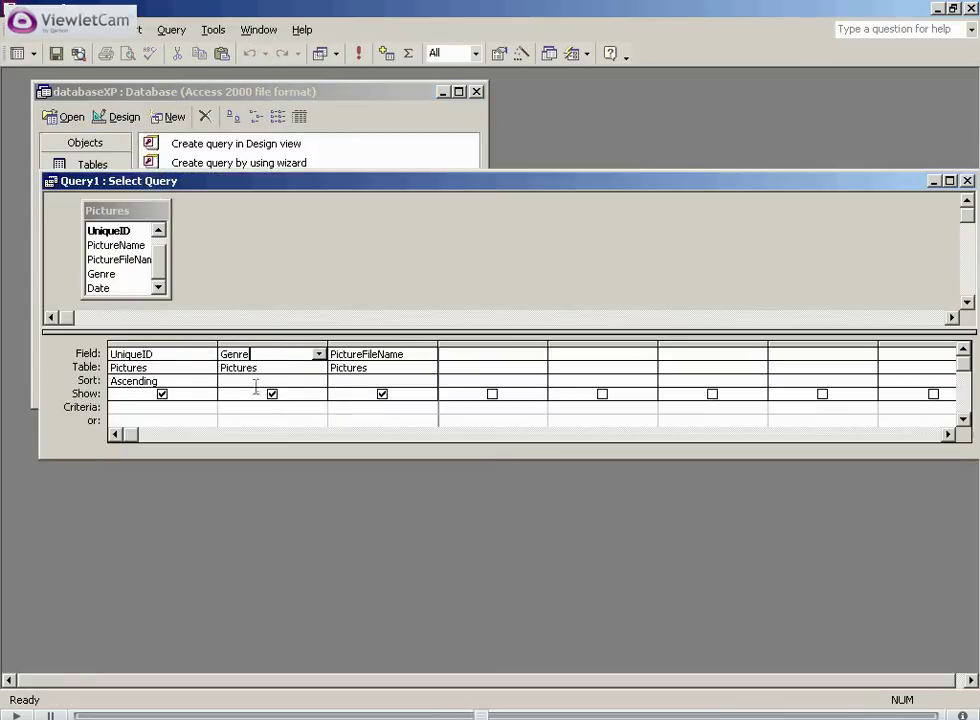
click(268, 381)
click(318, 382)
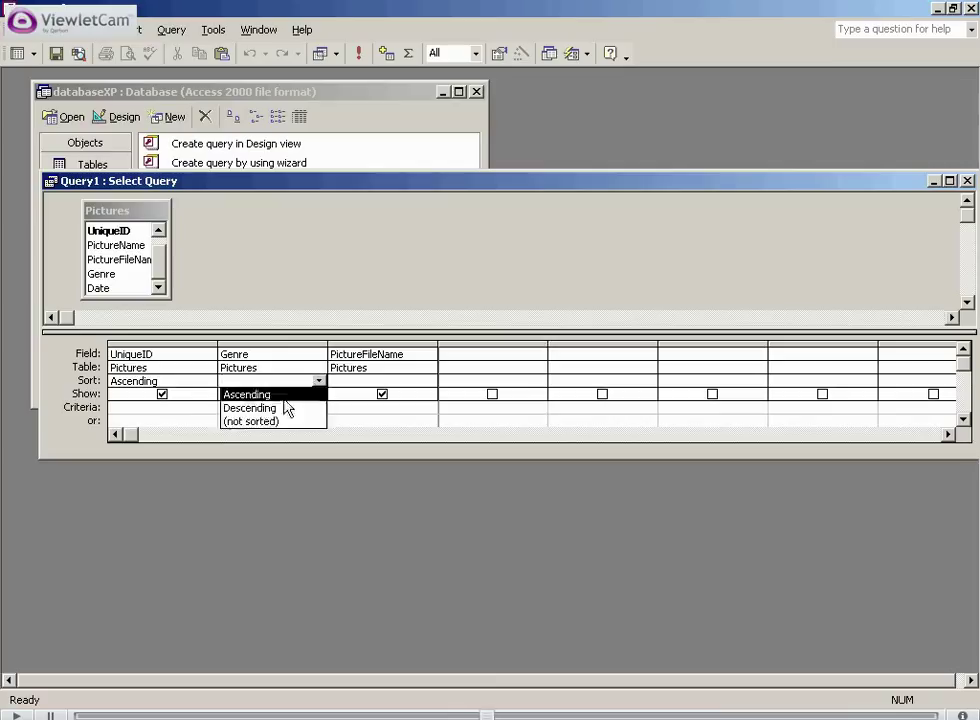
click(270, 396)
click(243, 406)
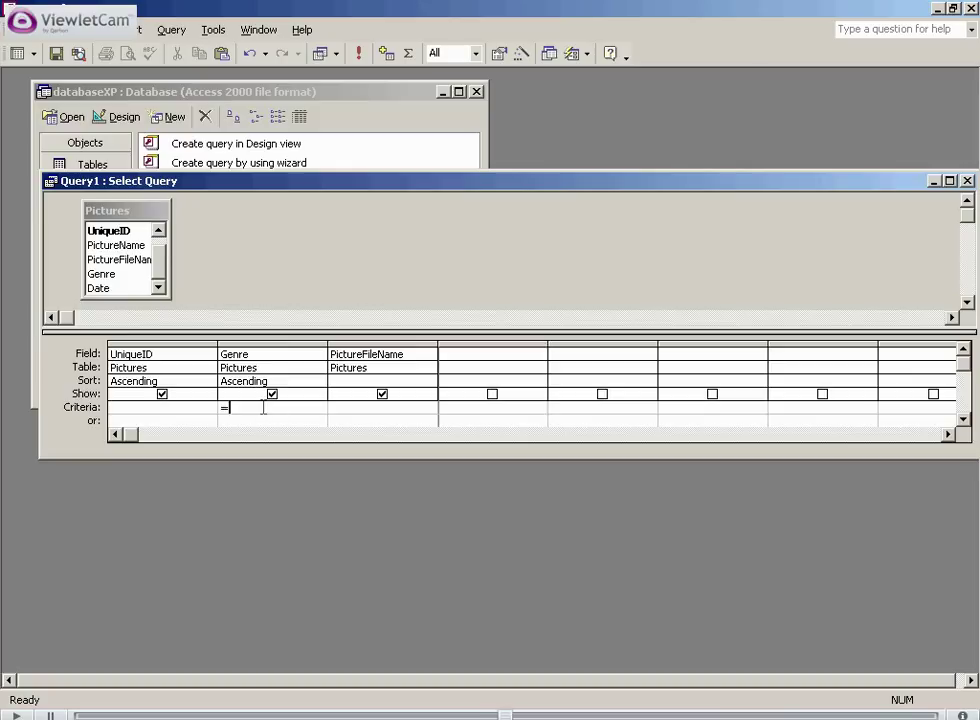
text(= 'Revolt')
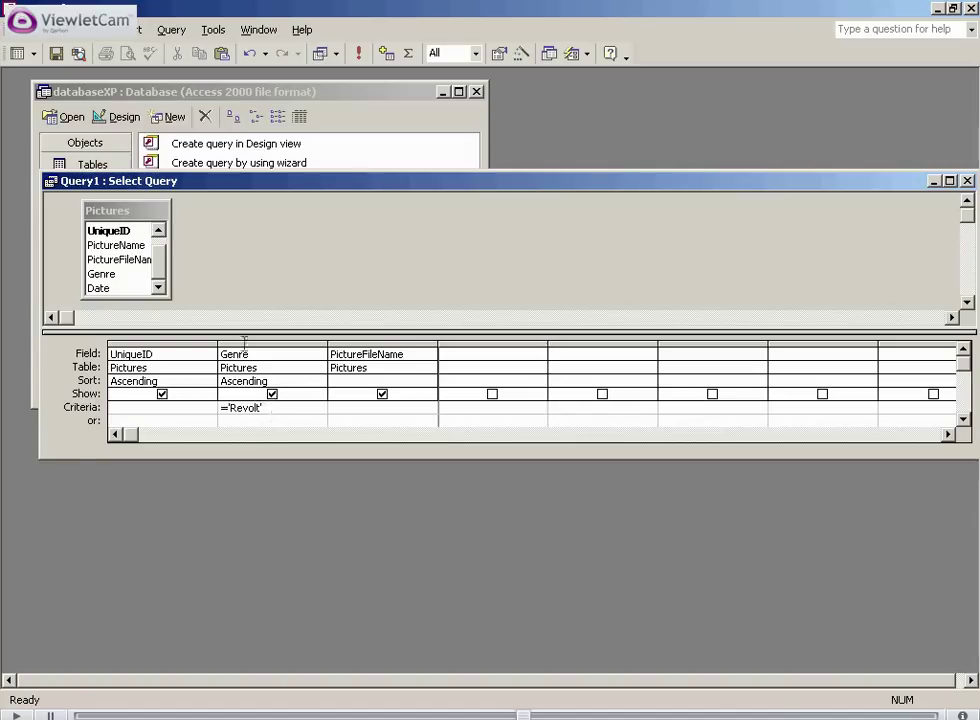
Run the query and step through the three Revolt records and their file names.
click(18, 52)
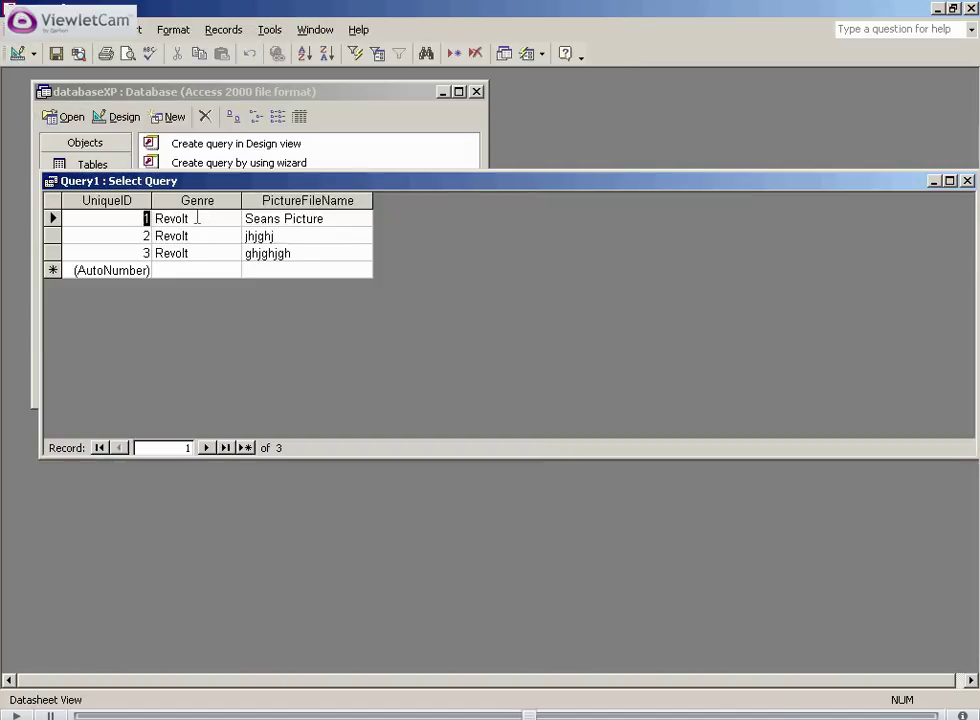
click(197, 218)
key(F2)
key(Down)
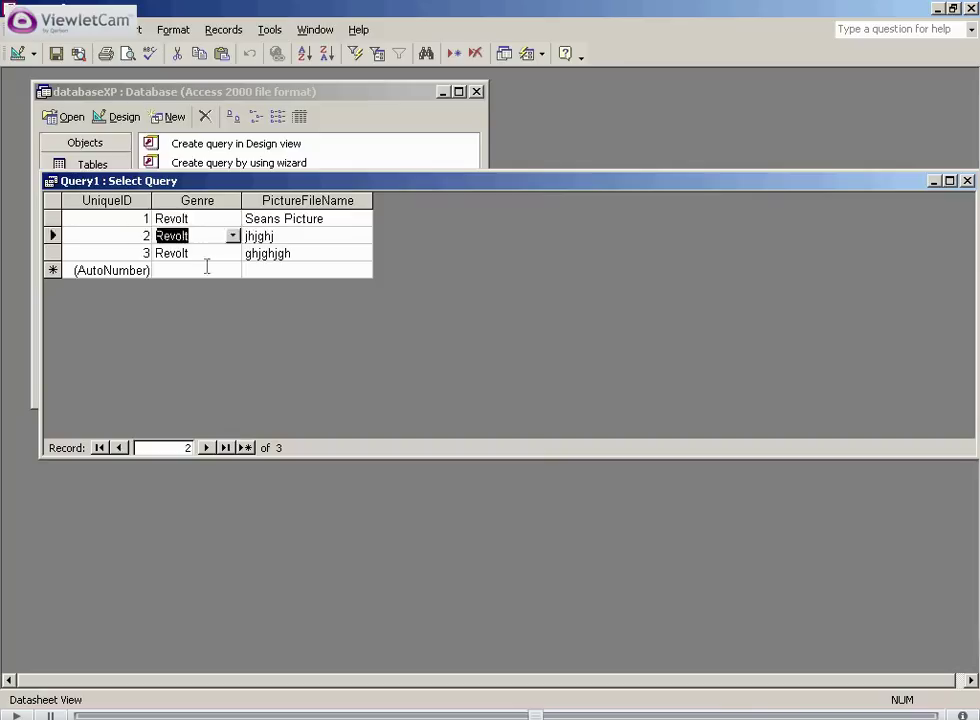
key(Down)
drag(330, 218, 245, 218)
key(Down)
key(Down)
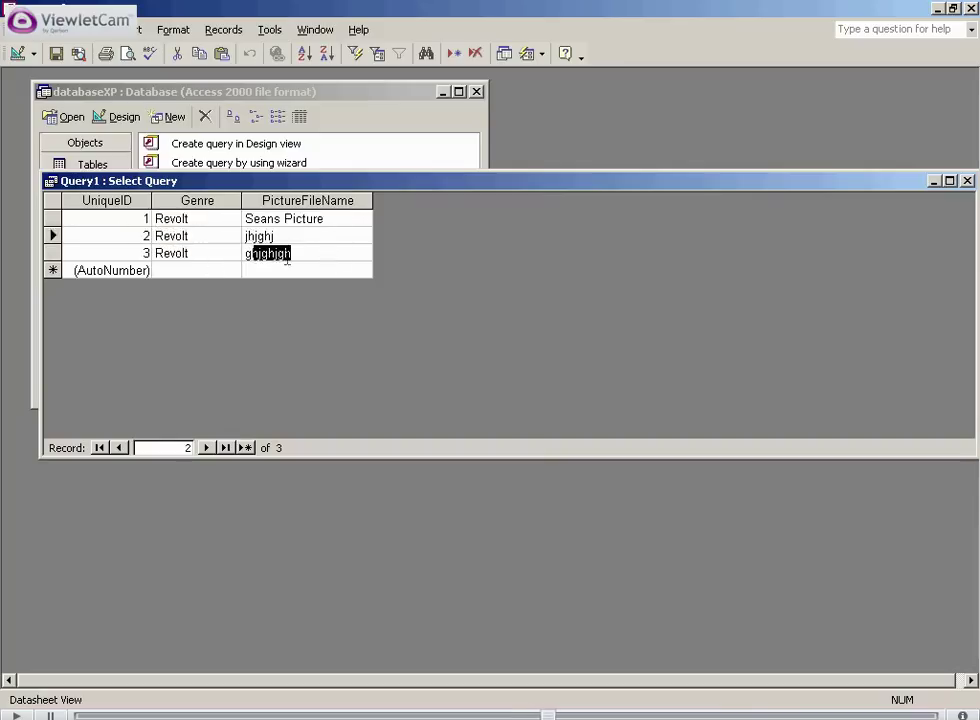
Close the filtered query without saving and browse the database window's query and table lists.
click(967, 180)
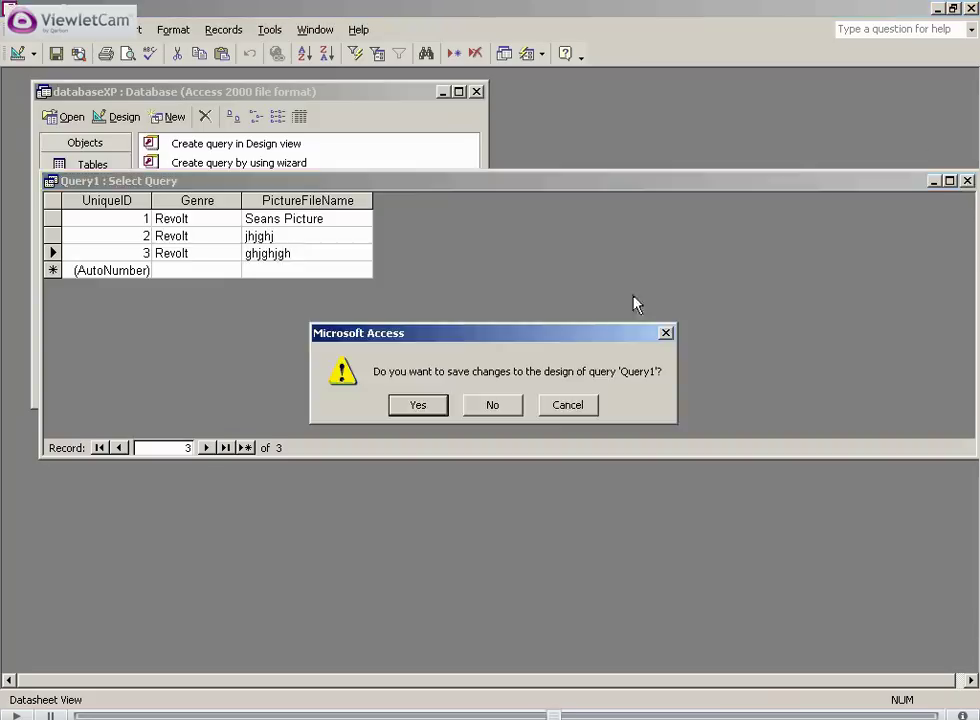
click(497, 405)
click(302, 166)
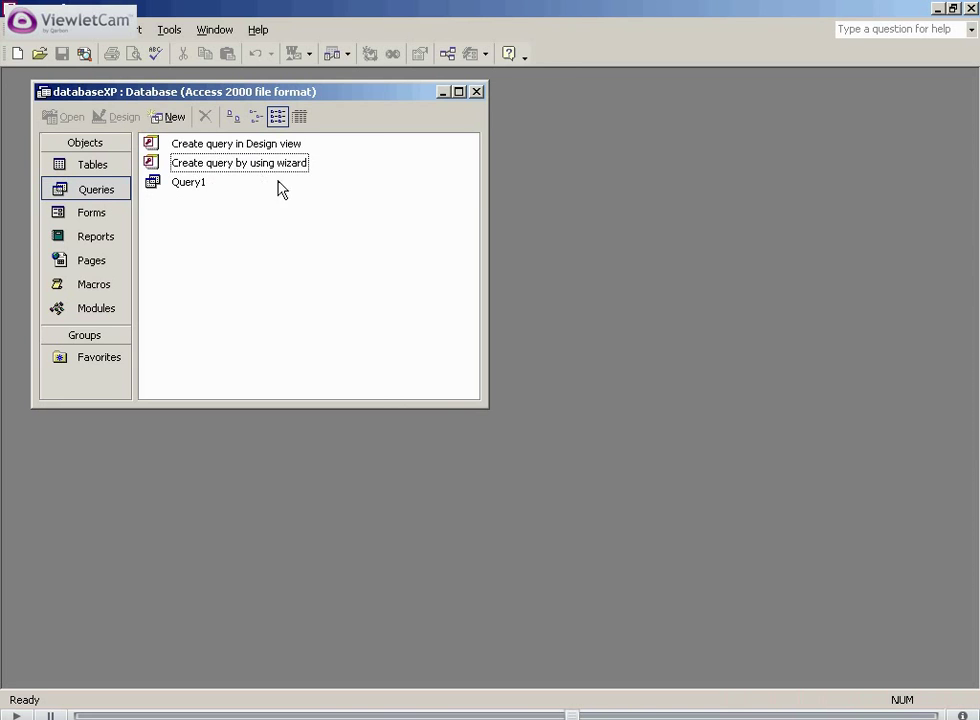
click(85, 166)
click(86, 190)
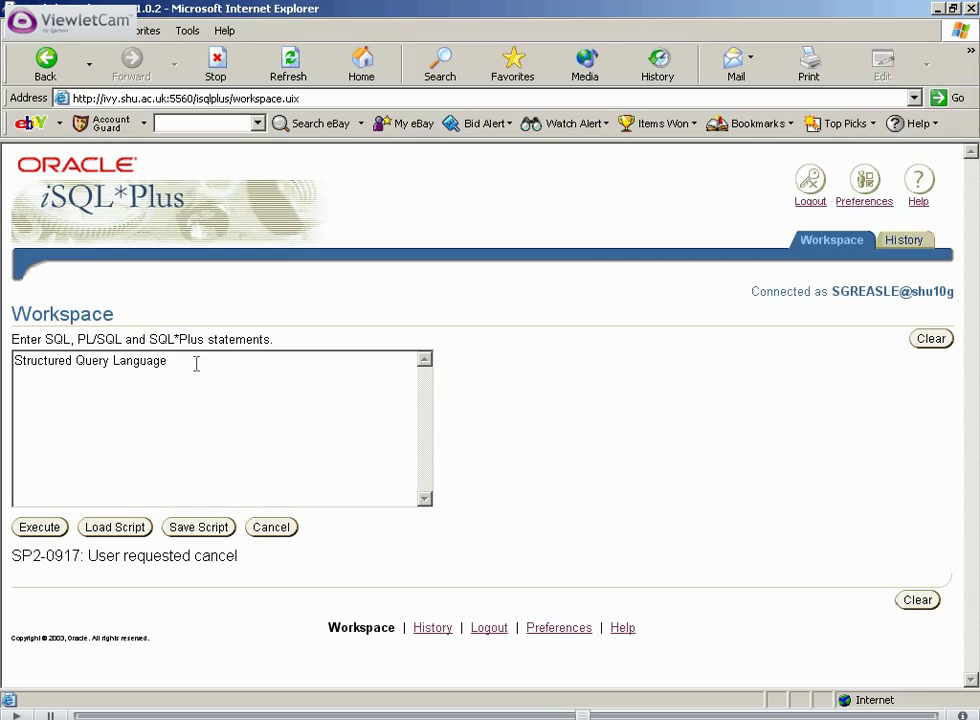
Delete the old statement text from the iSQL*Plus workspace box.
drag(197, 361, 13, 362)
key(Delete)
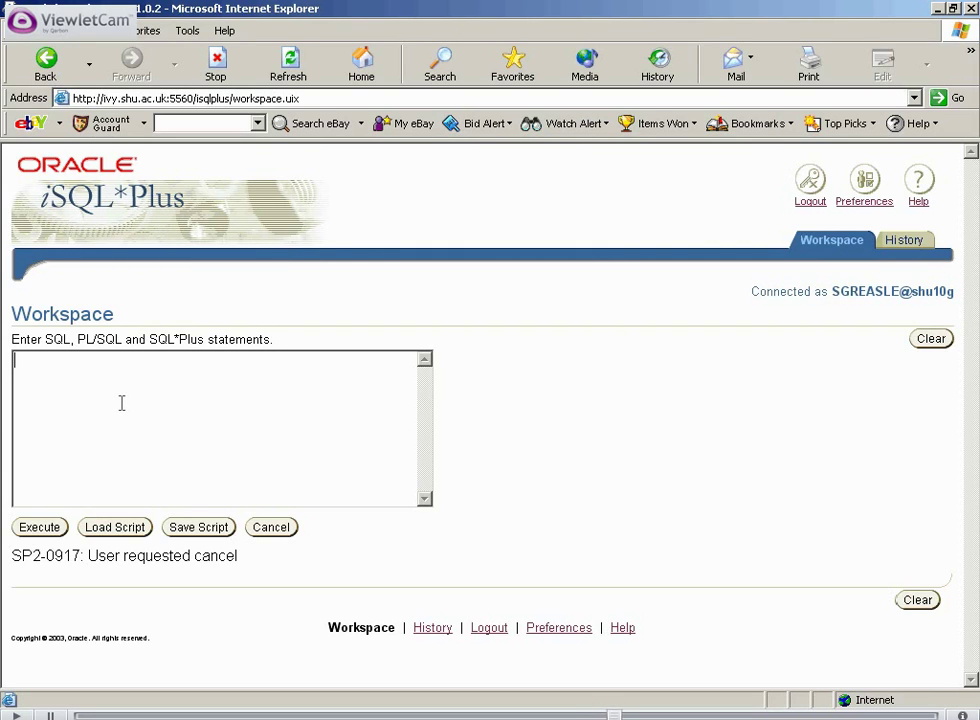
click(157, 98)
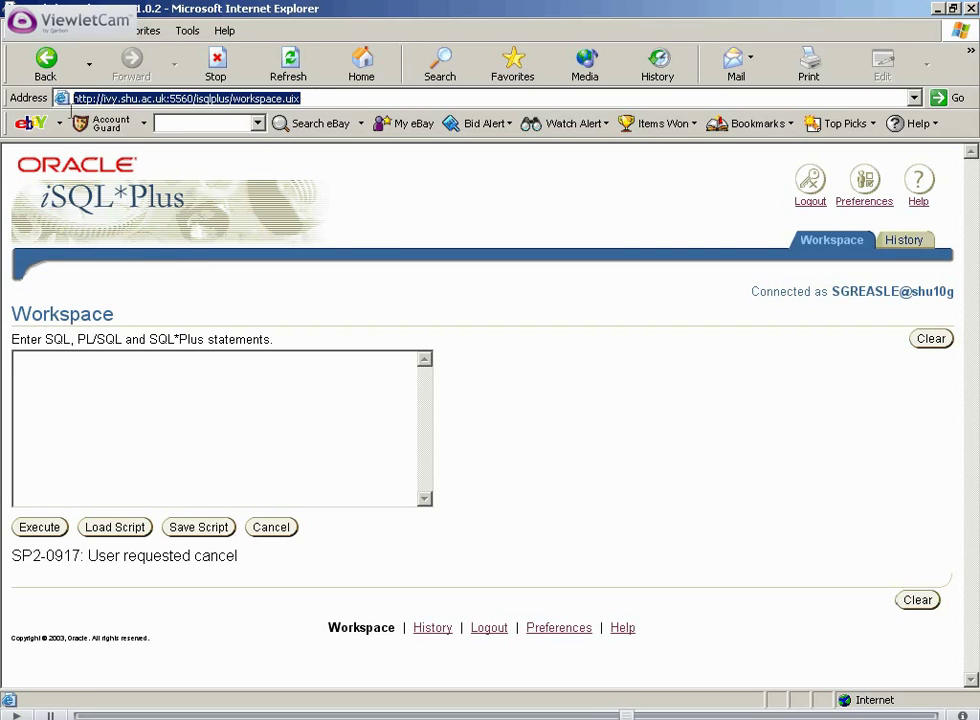
click(158, 408)
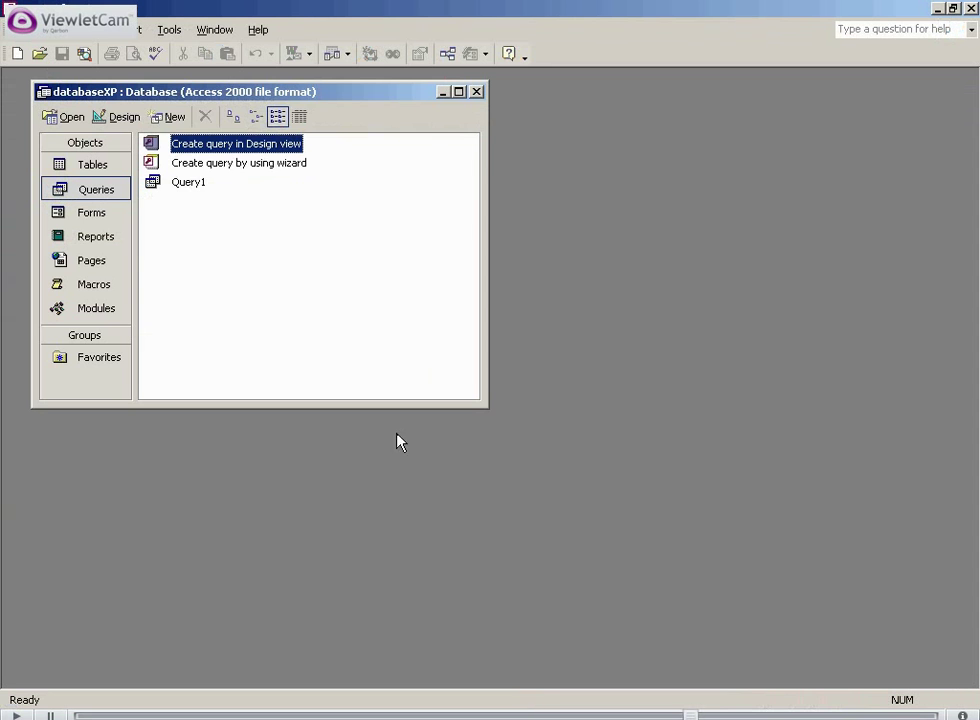
click(187, 183)
double_click(187, 183)
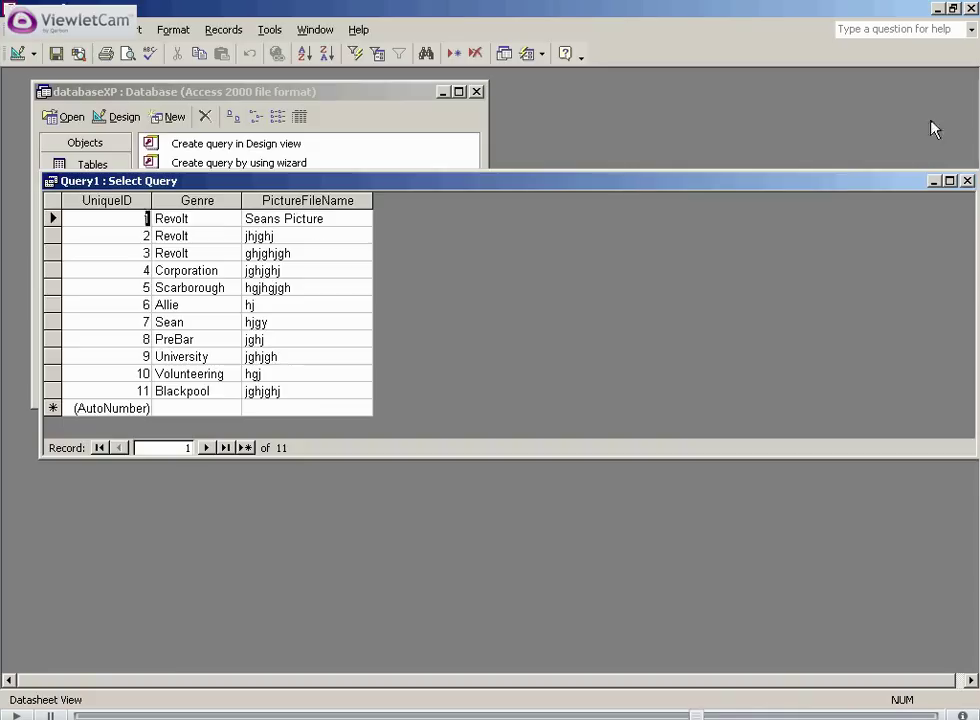
click(968, 180)
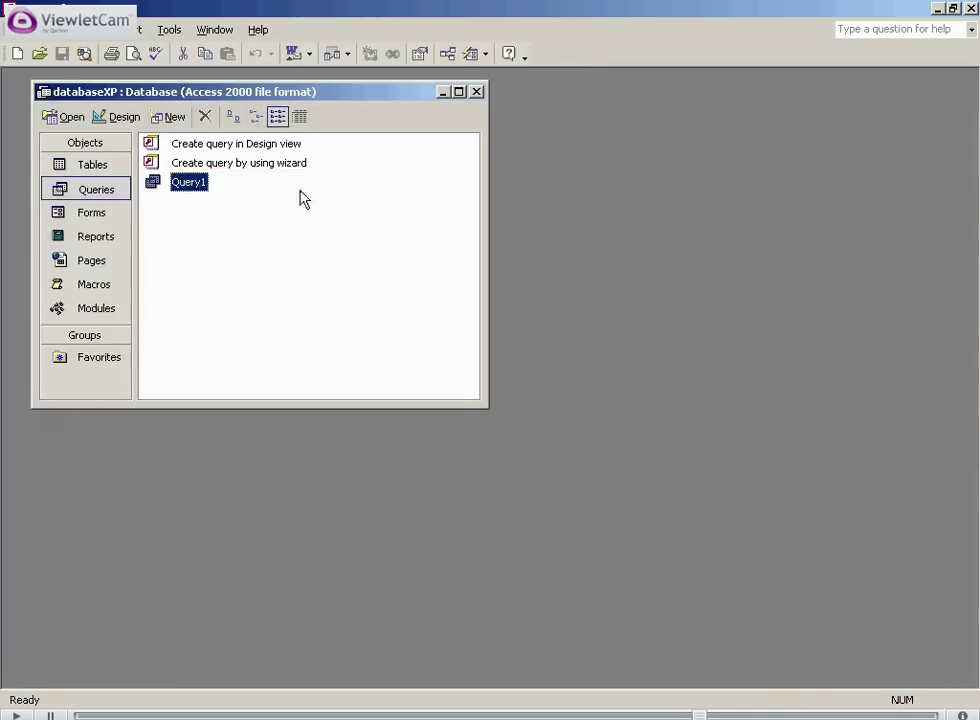
click(431, 712)
click(199, 381)
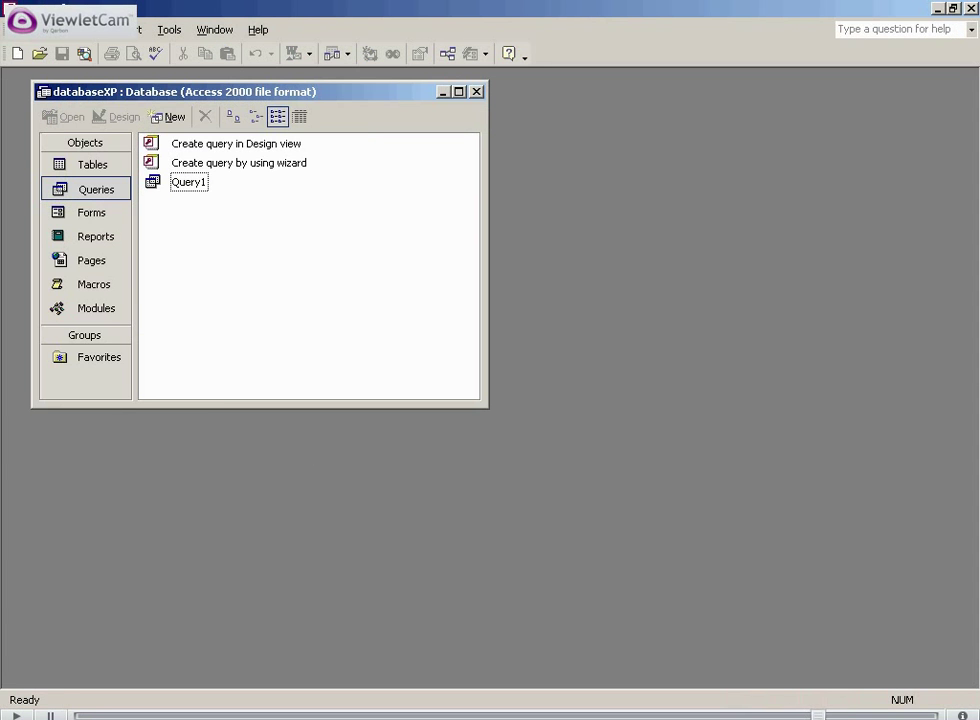
Put the cursor in the empty iSQL*Plus Workspace statement box.
click(100, 167)
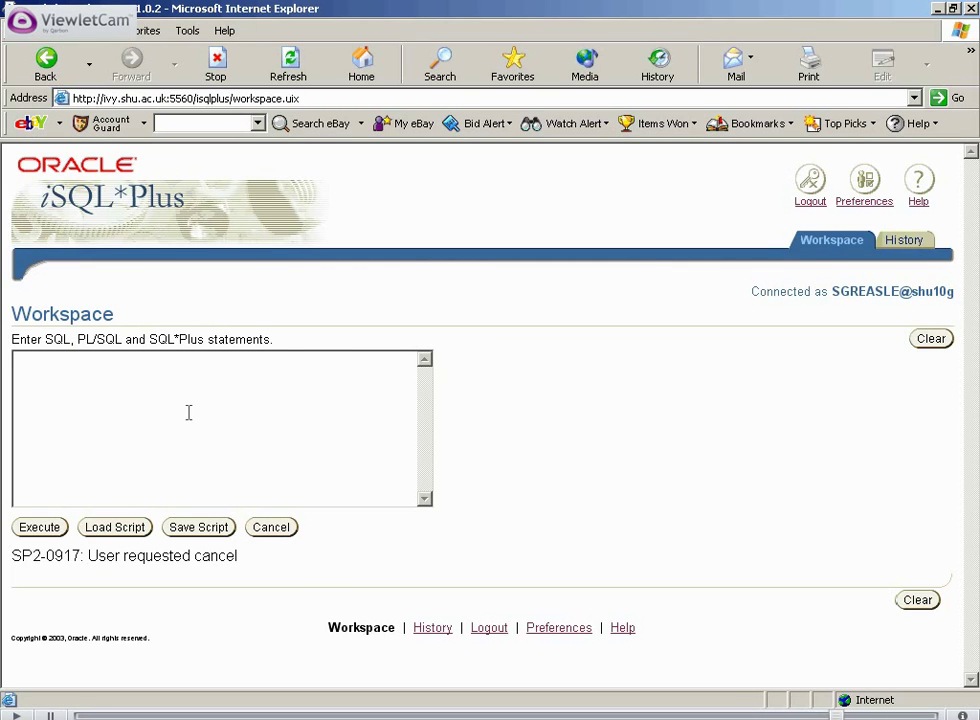
click(147, 396)
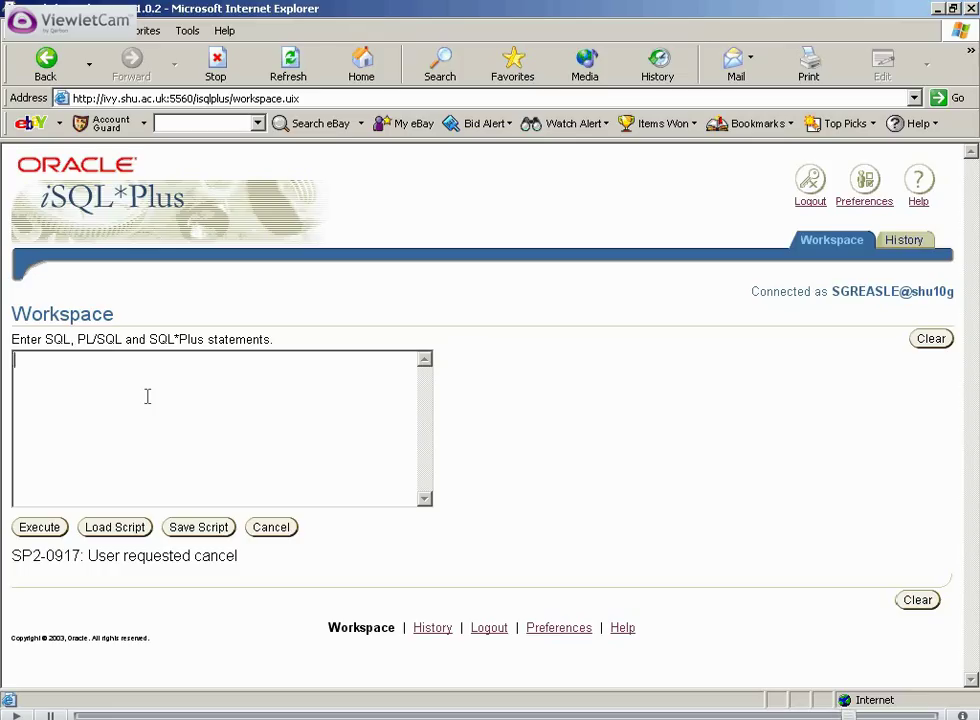